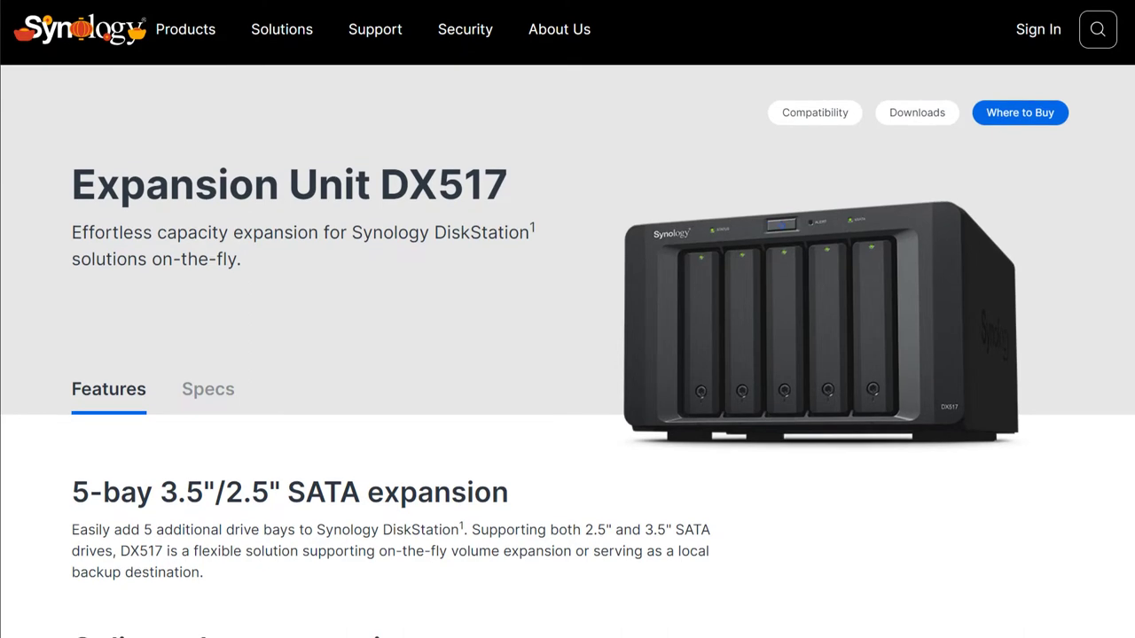
Scroll the DX517 Features section down to online volume expansion and hot-swappable drive trays
{"action": "scroll", "coordinate": [568, 355], "scroll_direction": "down", "scroll_amount": 1}
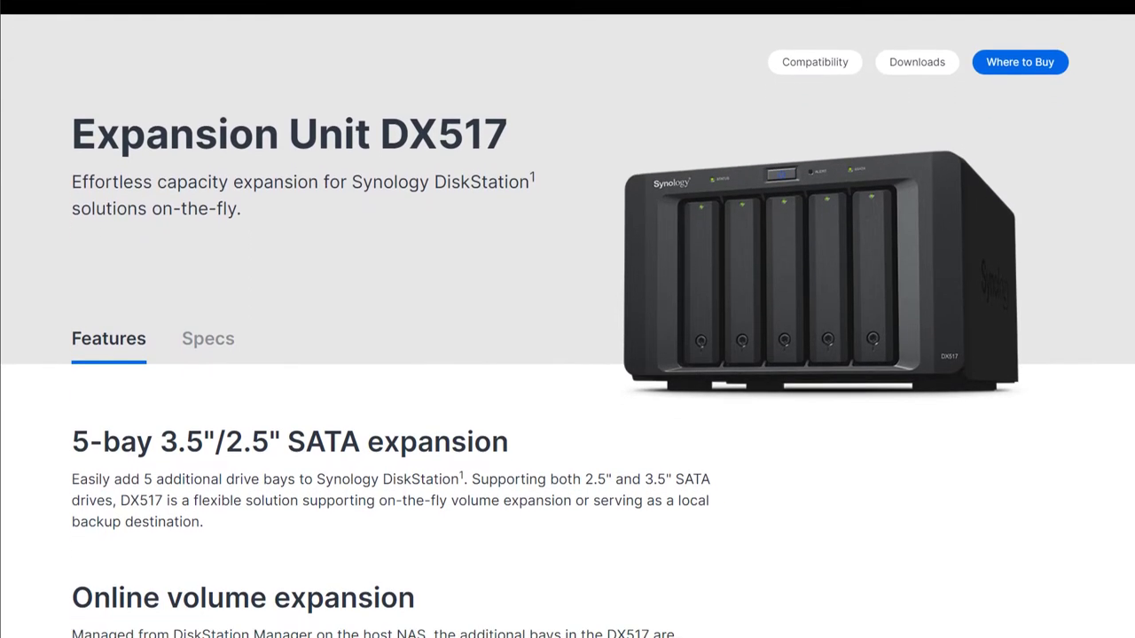
{"action": "scroll", "coordinate": [568, 354], "scroll_direction": "down", "scroll_amount": 2}
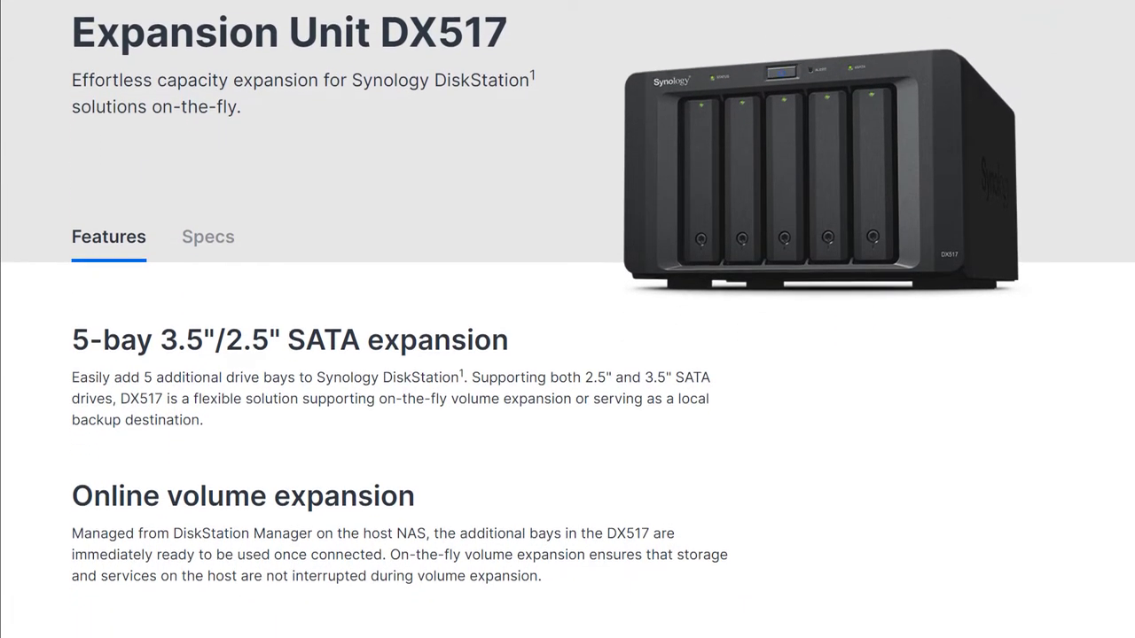
{"action": "scroll", "coordinate": [567, 355], "scroll_direction": "down", "scroll_amount": 2}
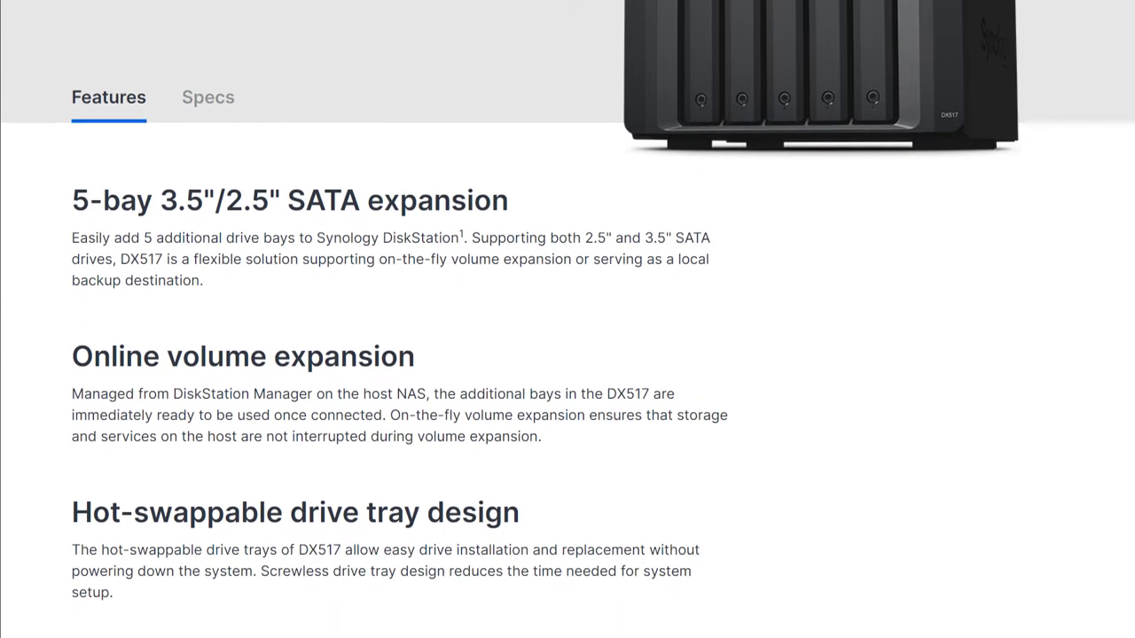
{"action": "scroll", "coordinate": [568, 355], "scroll_direction": "down", "scroll_amount": 1}
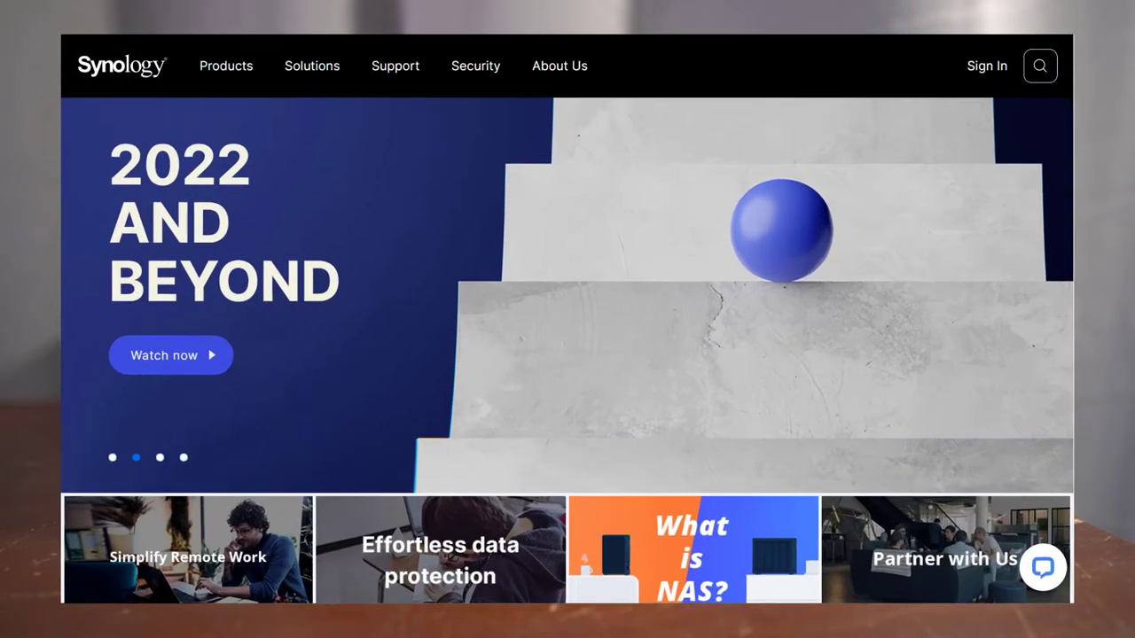
Load find.synology, refresh the search, connect to the DS1621+ and accept the EULA
{"action": "type", "text": "f"}
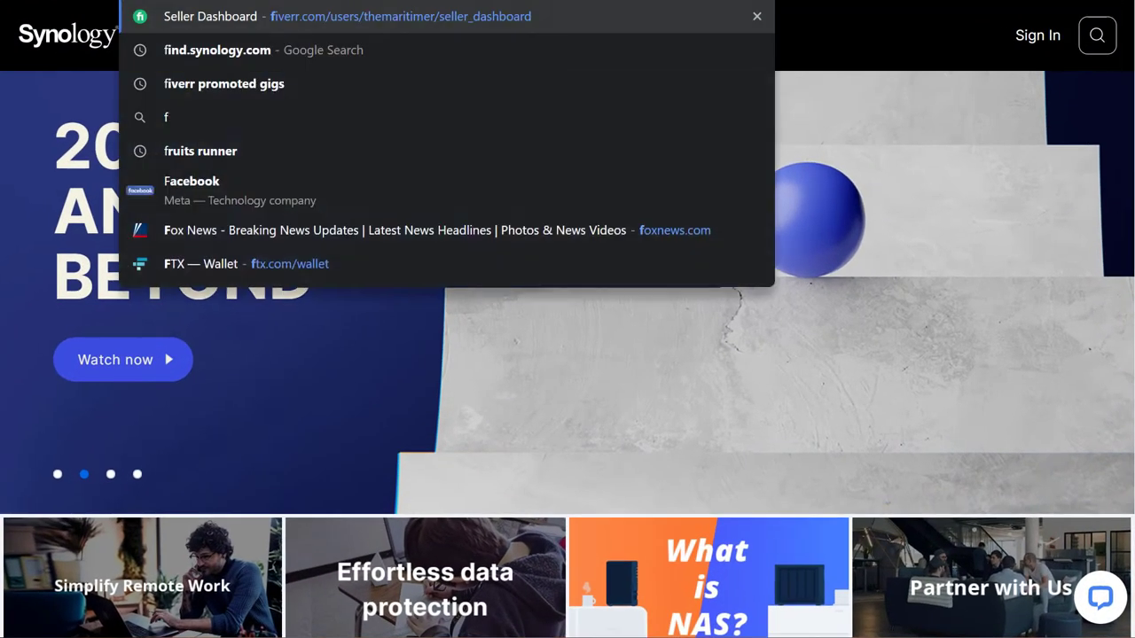
{"action": "type", "text": "ind.synology"}
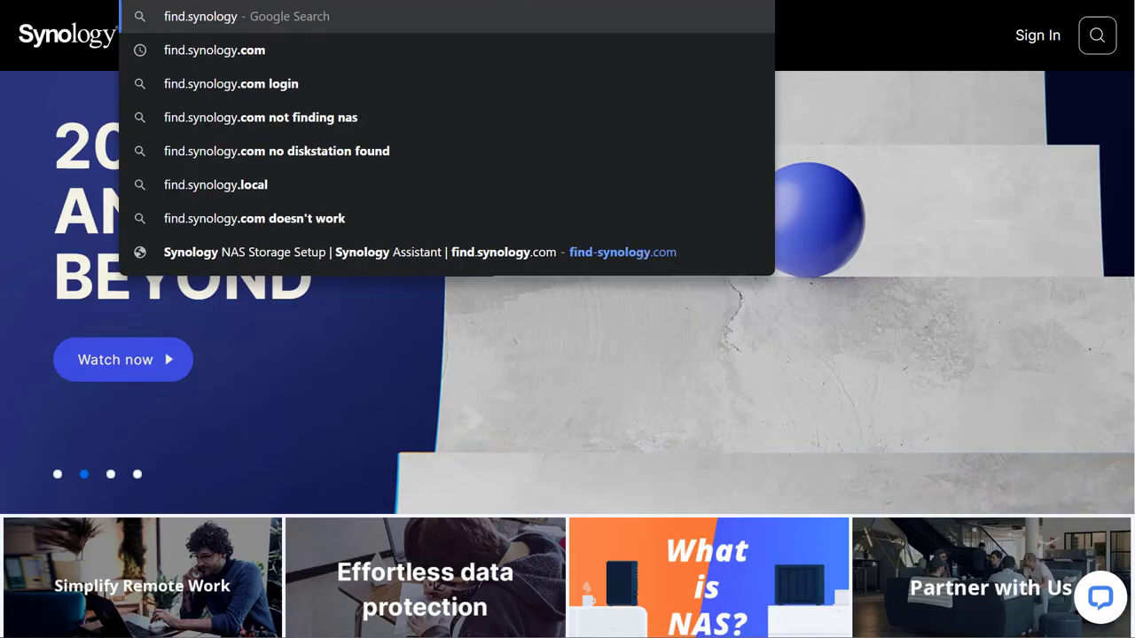
{"action": "key", "text": "Return"}
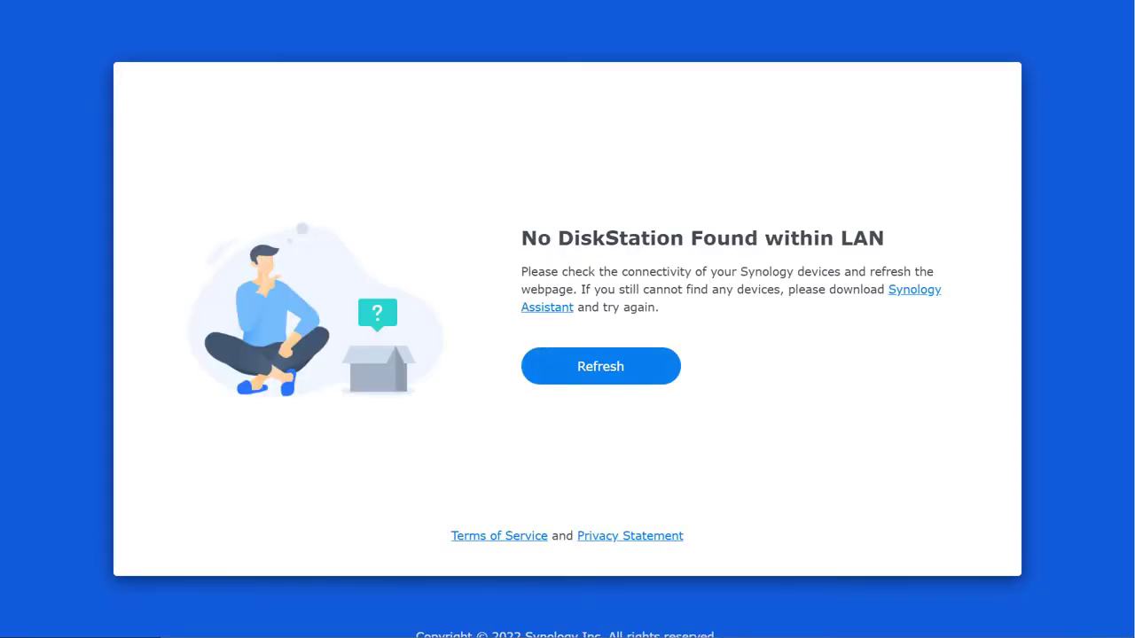
{"action": "left_click", "coordinate": [598, 366]}
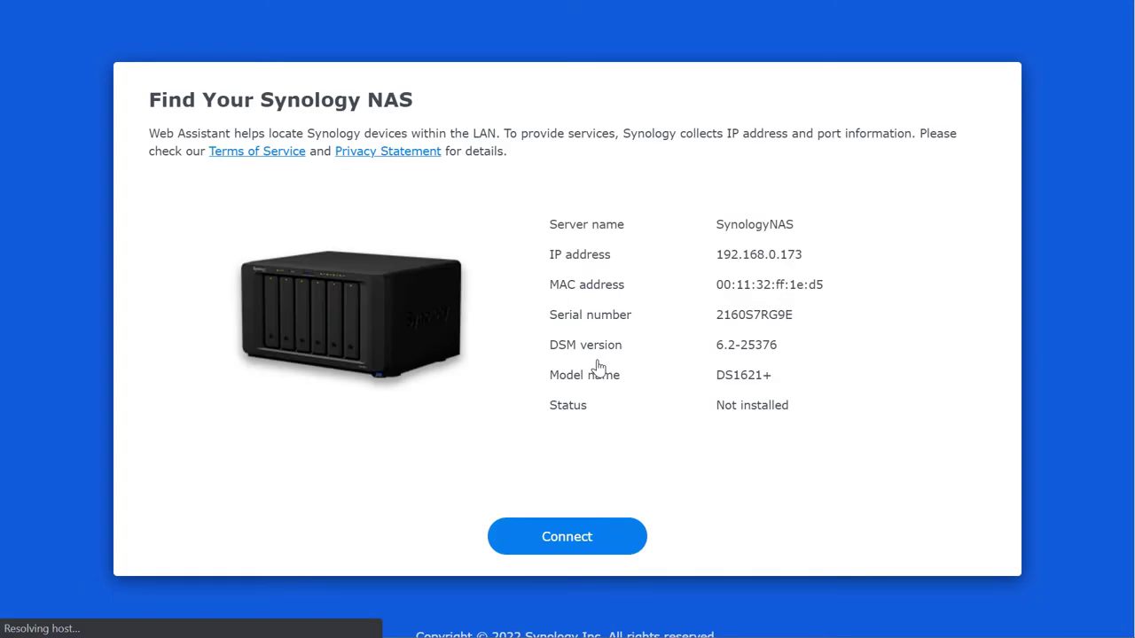
{"action": "left_click", "coordinate": [581, 540]}
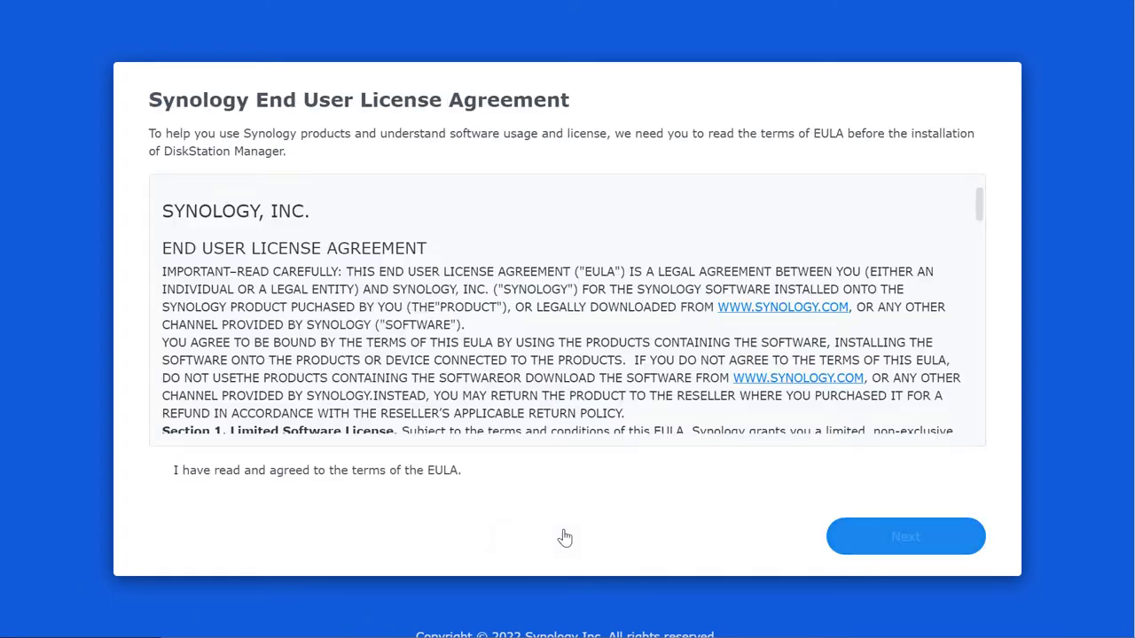
{"action": "left_click", "coordinate": [158, 472]}
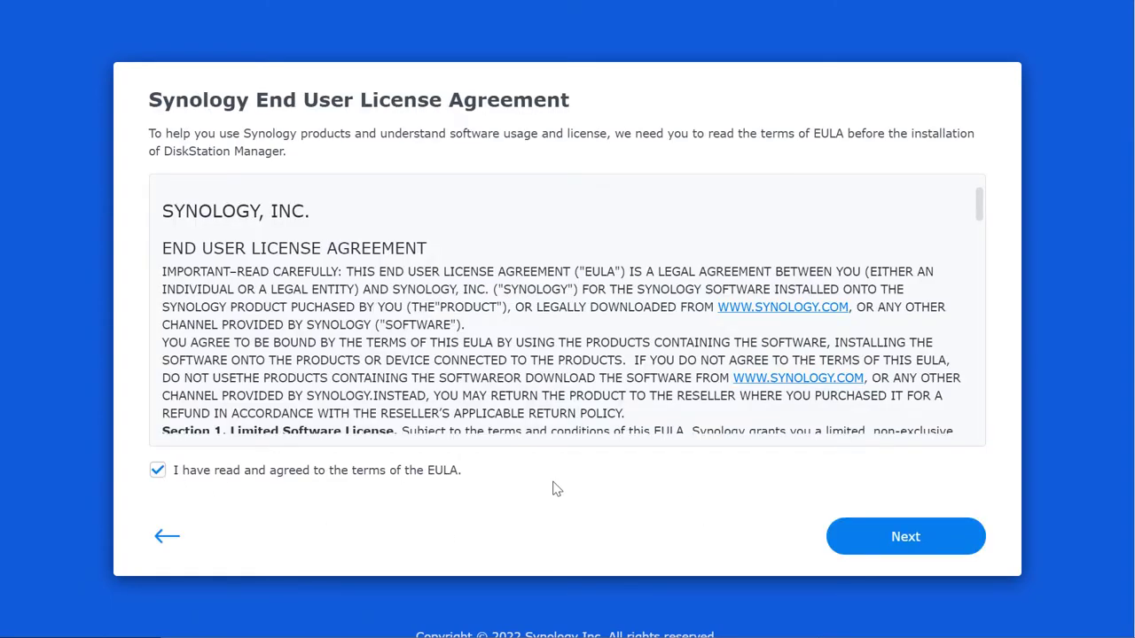
{"action": "left_click", "coordinate": [917, 536]}
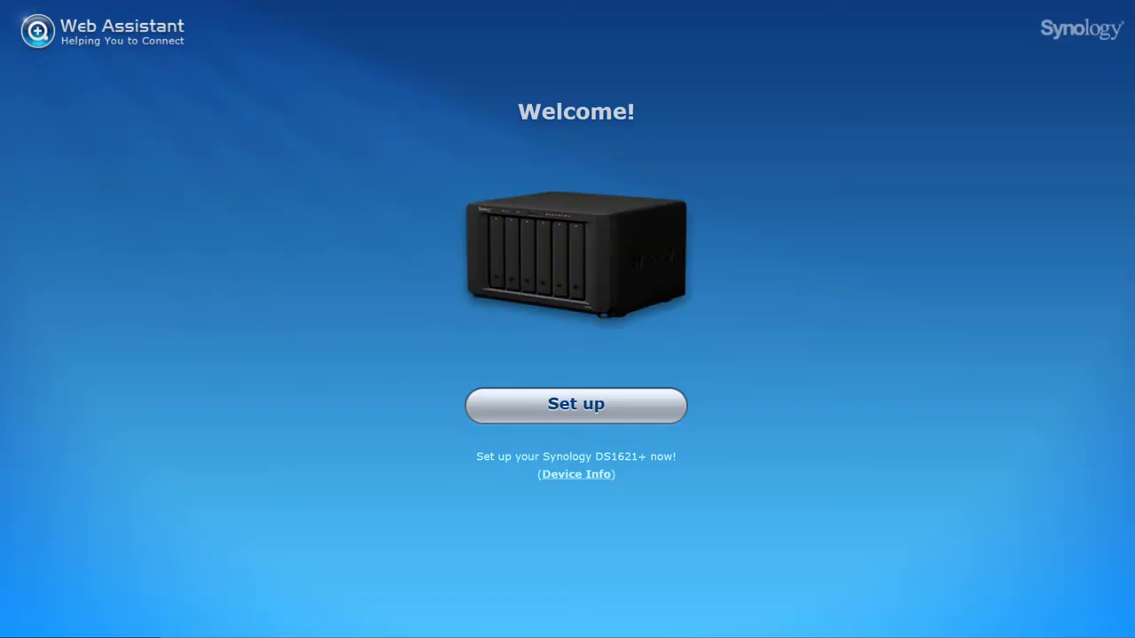
Install the latest DSM on the DS1621+, agreeing to erase disks 1, 2 and 3
{"action": "left_click", "coordinate": [602, 409]}
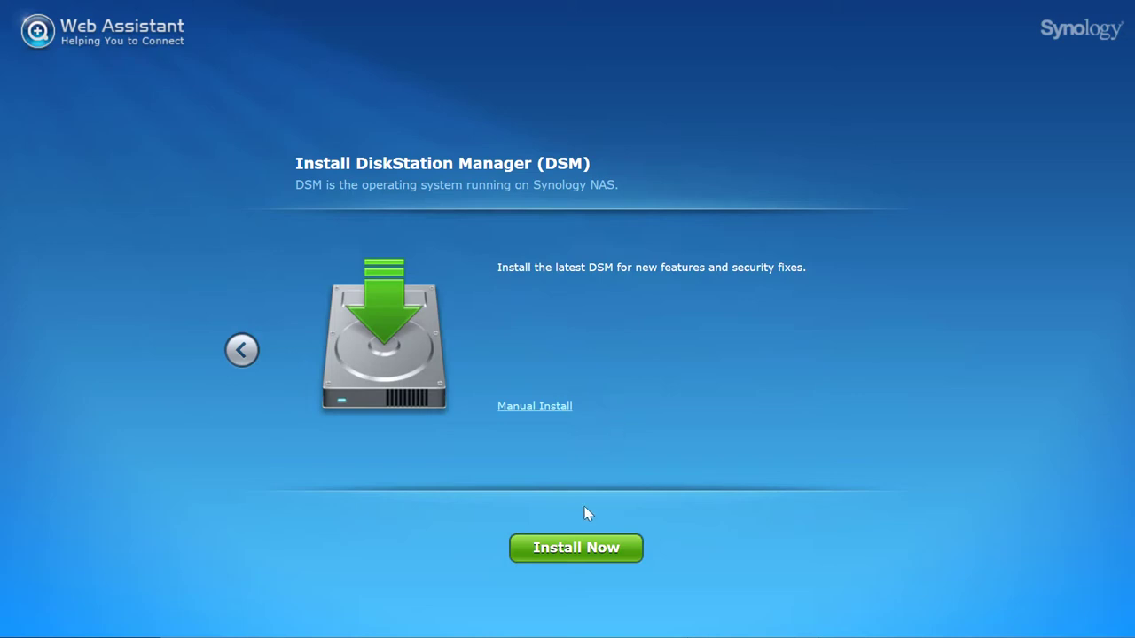
{"action": "left_click", "coordinate": [578, 548]}
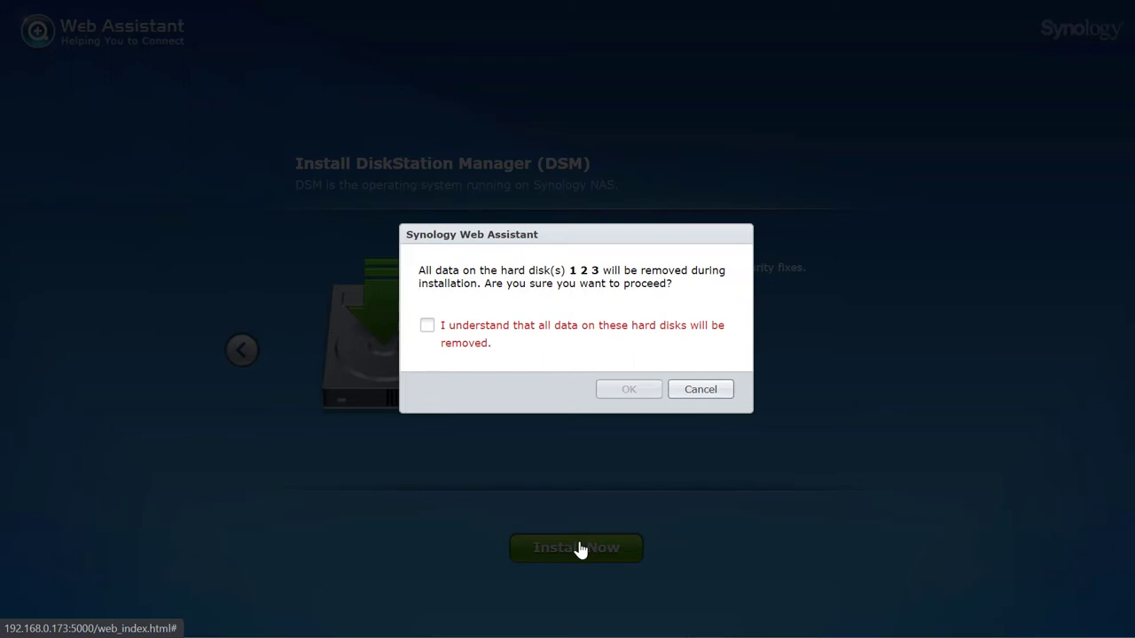
{"action": "left_click", "coordinate": [428, 328]}
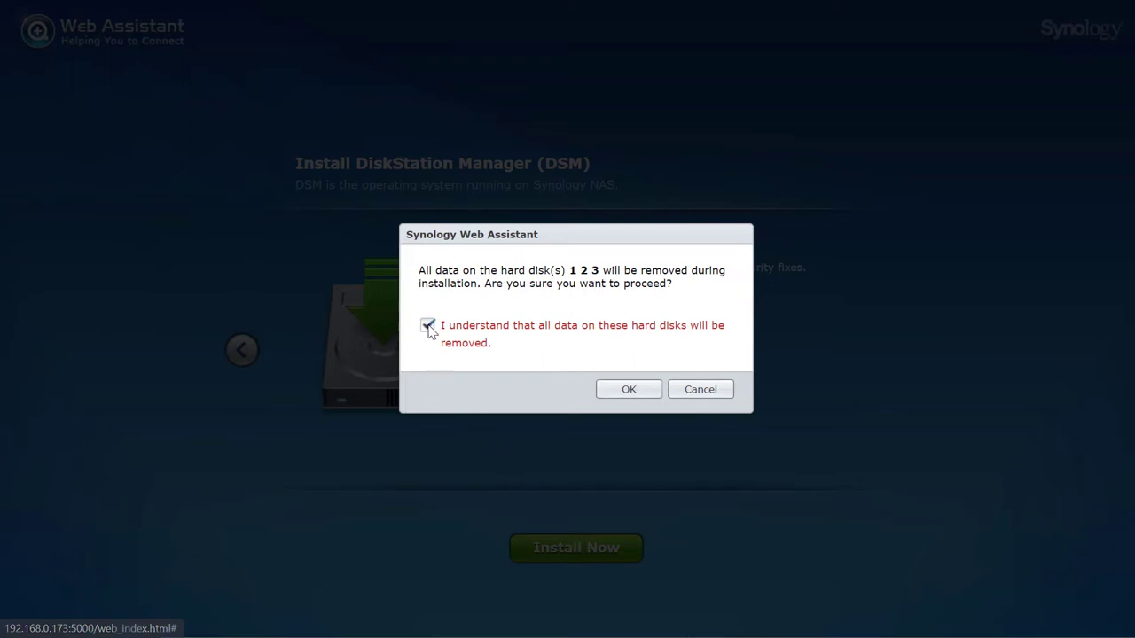
{"action": "left_click", "coordinate": [628, 390]}
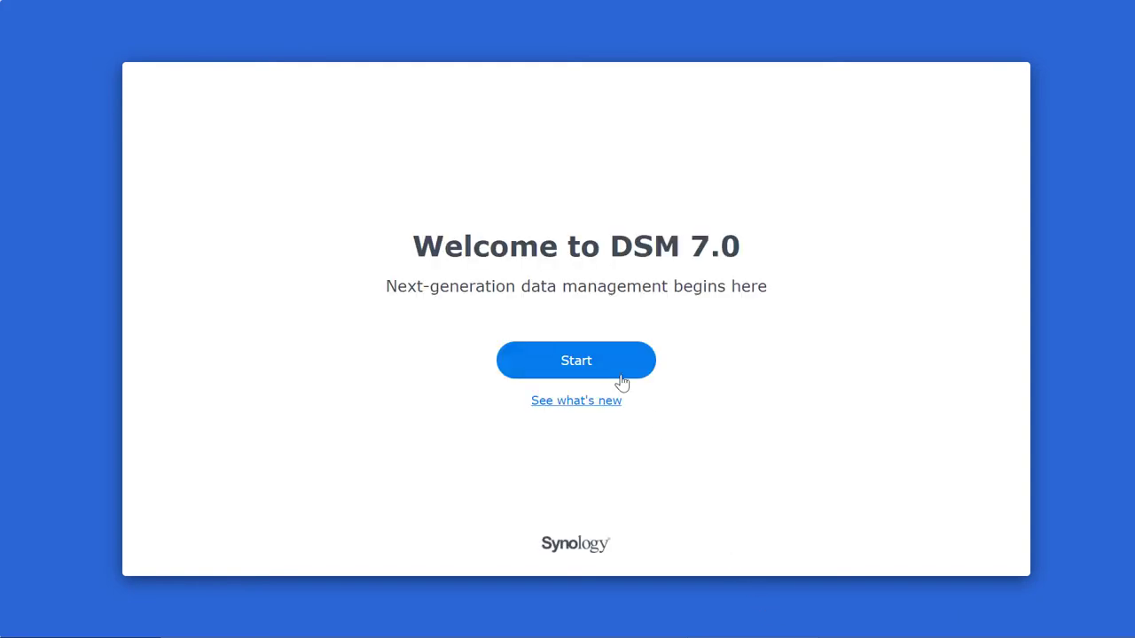
Create the administrator account with its username and password
{"action": "left_click", "coordinate": [608, 367]}
{"action": "left_click", "coordinate": [453, 241]}
{"action": "type", "text": "admin1234"}
{"action": "left_click", "coordinate": [467, 268]}
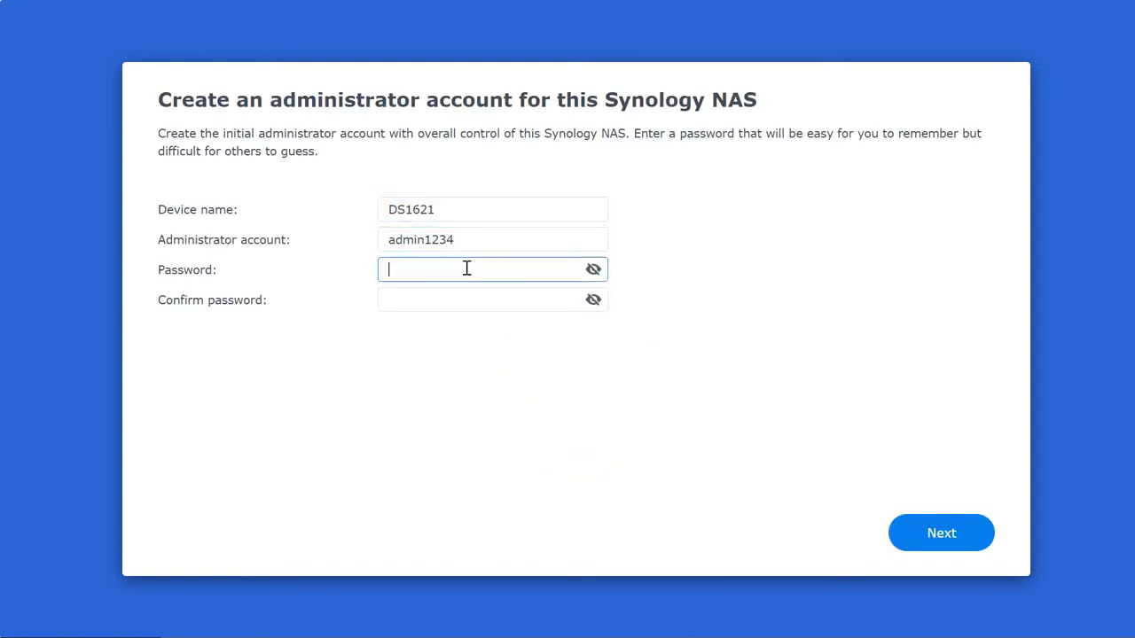
{"action": "type", "text": "Admin@12345678"}
{"action": "left_click", "coordinate": [473, 324]}
{"action": "type", "text": "Admin@12345678"}
{"action": "left_click", "coordinate": [937, 532]}
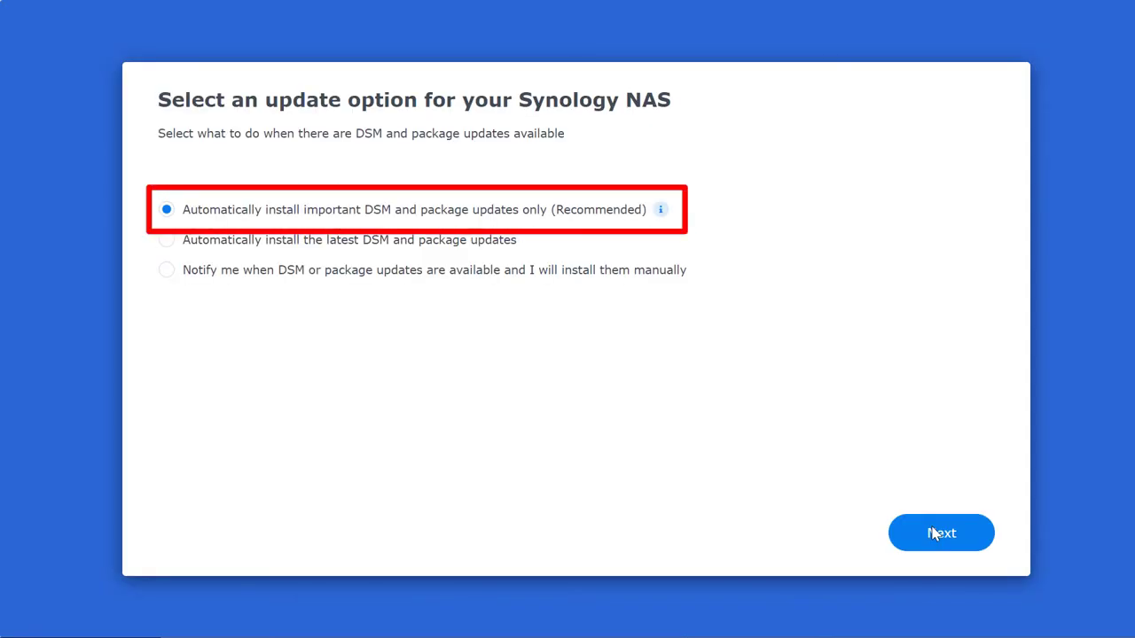
Keep the recommended update option and skip Synology Account, QuickConnect and the extra tools
{"action": "left_click", "coordinate": [958, 549]}
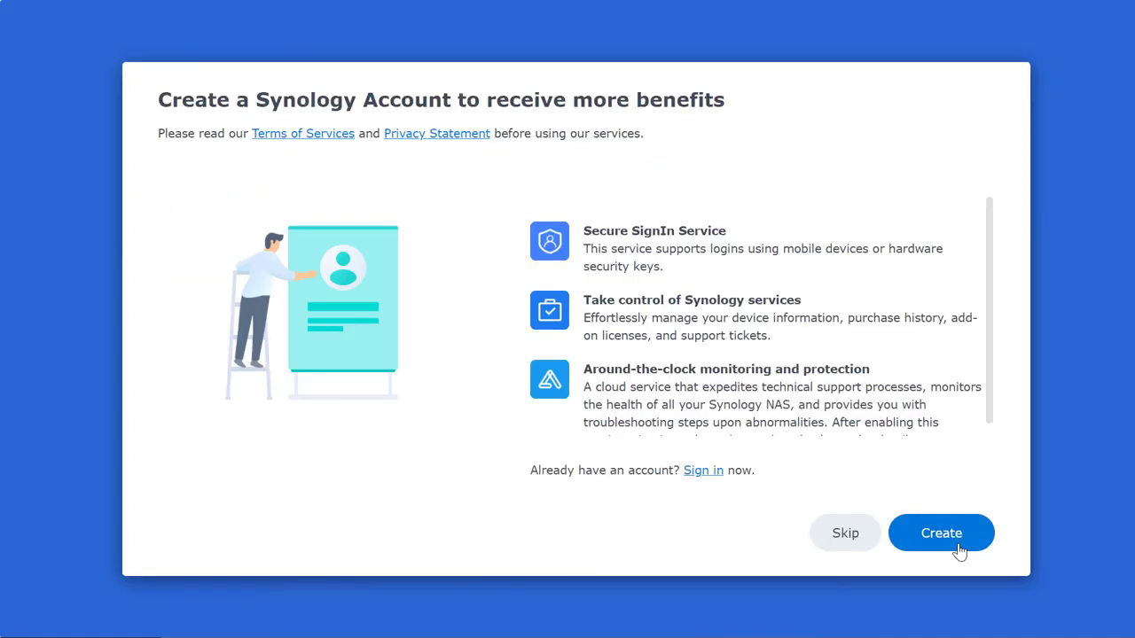
{"action": "left_click", "coordinate": [845, 535]}
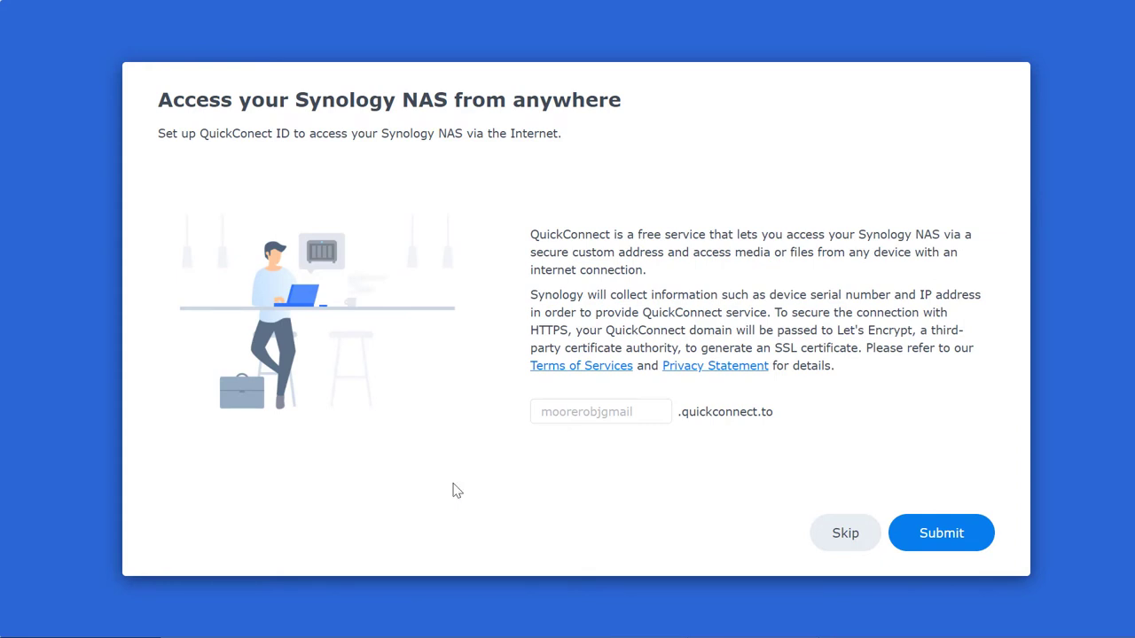
{"action": "left_click", "coordinate": [851, 536]}
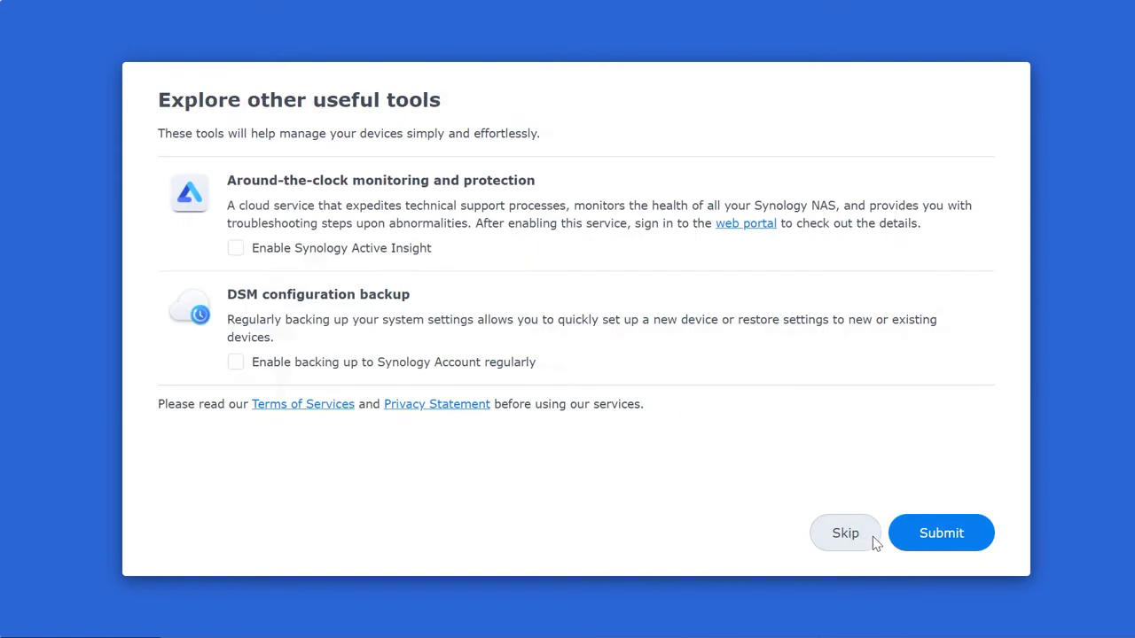
{"action": "left_click", "coordinate": [930, 547]}
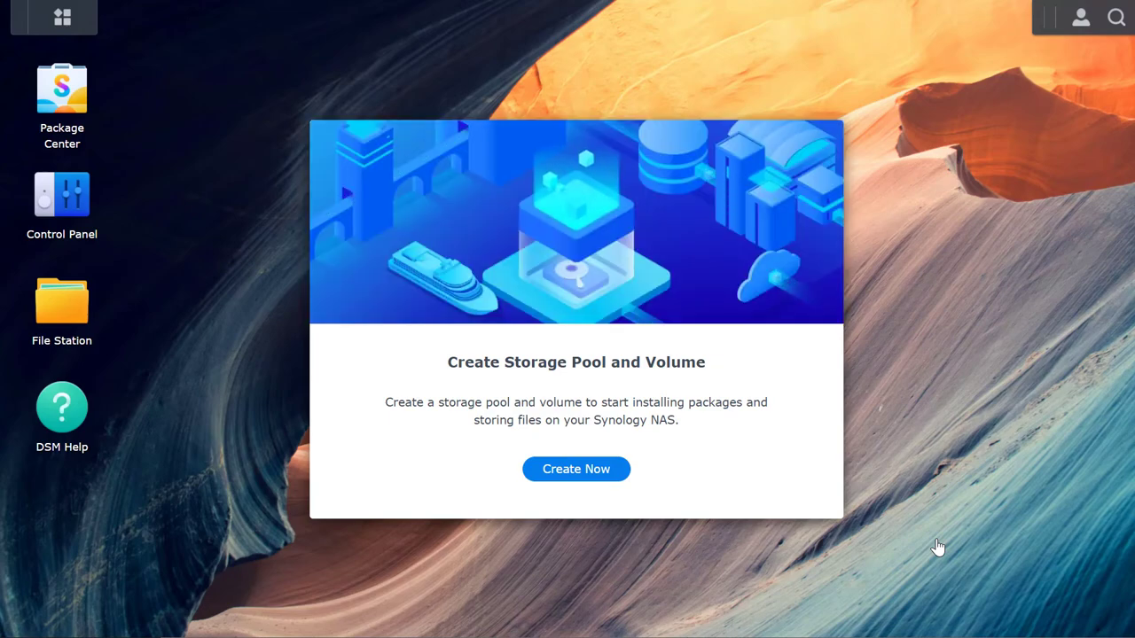
Launch the Storage Creation Wizard and choose RAID 5 as the pool's RAID type
{"action": "left_click", "coordinate": [603, 472]}
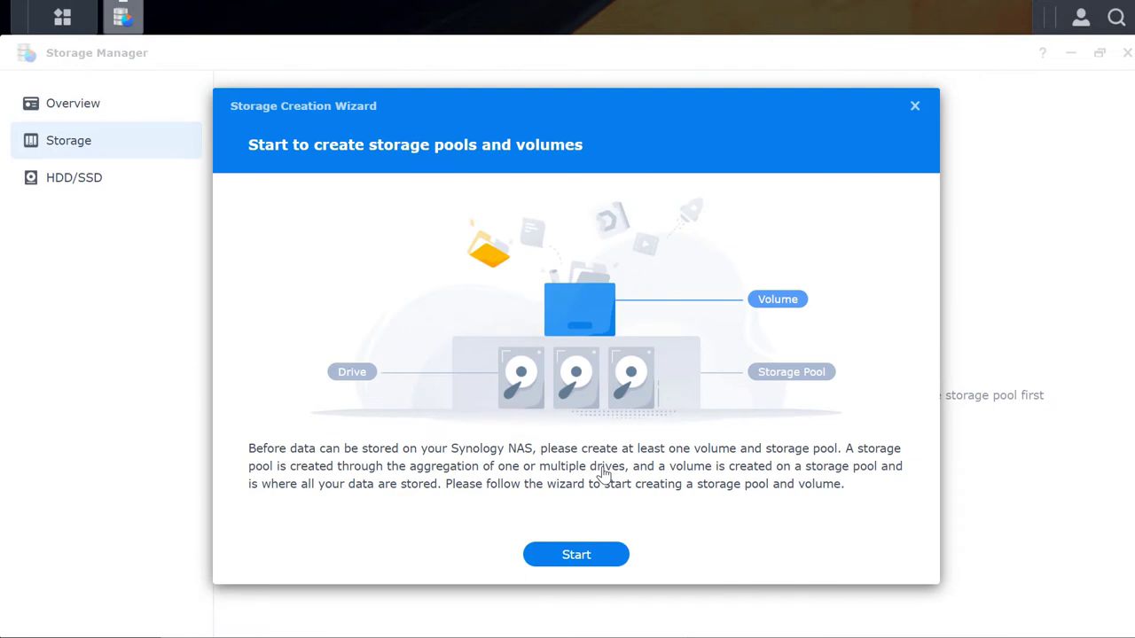
{"action": "left_click", "coordinate": [576, 554]}
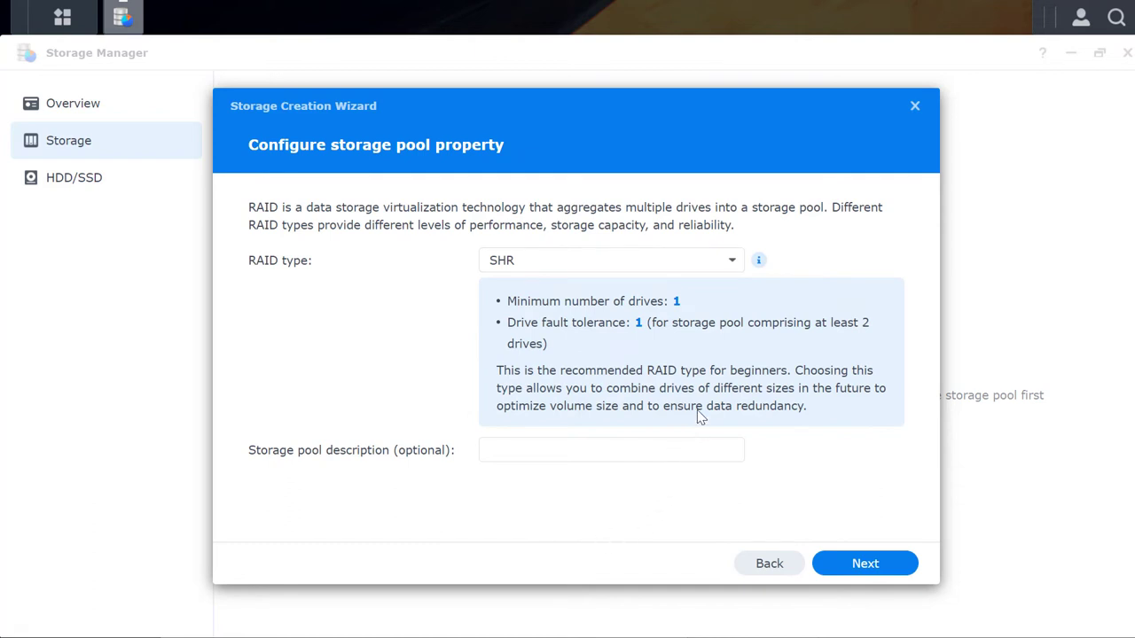
{"action": "left_click", "coordinate": [732, 262]}
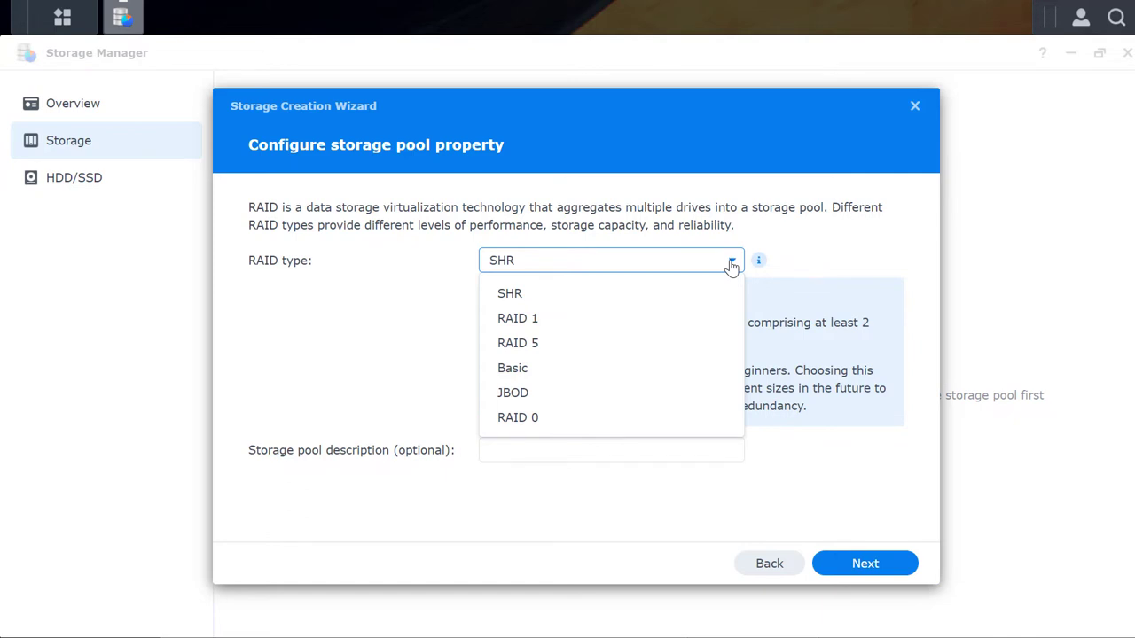
{"action": "left_click", "coordinate": [535, 352]}
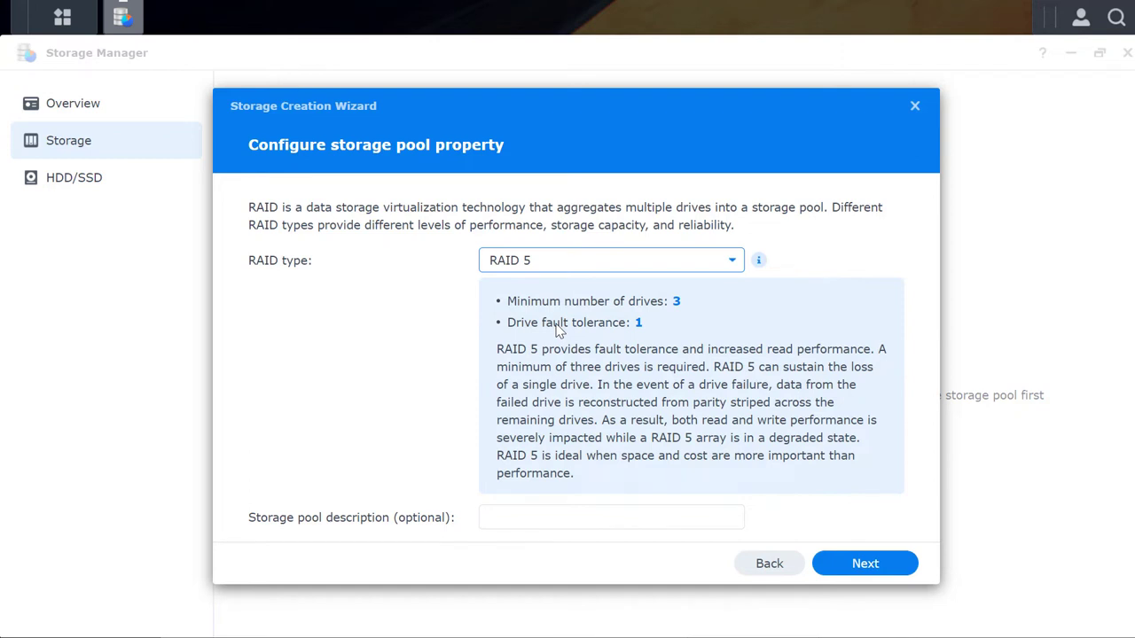
{"action": "left_click", "coordinate": [847, 569]}
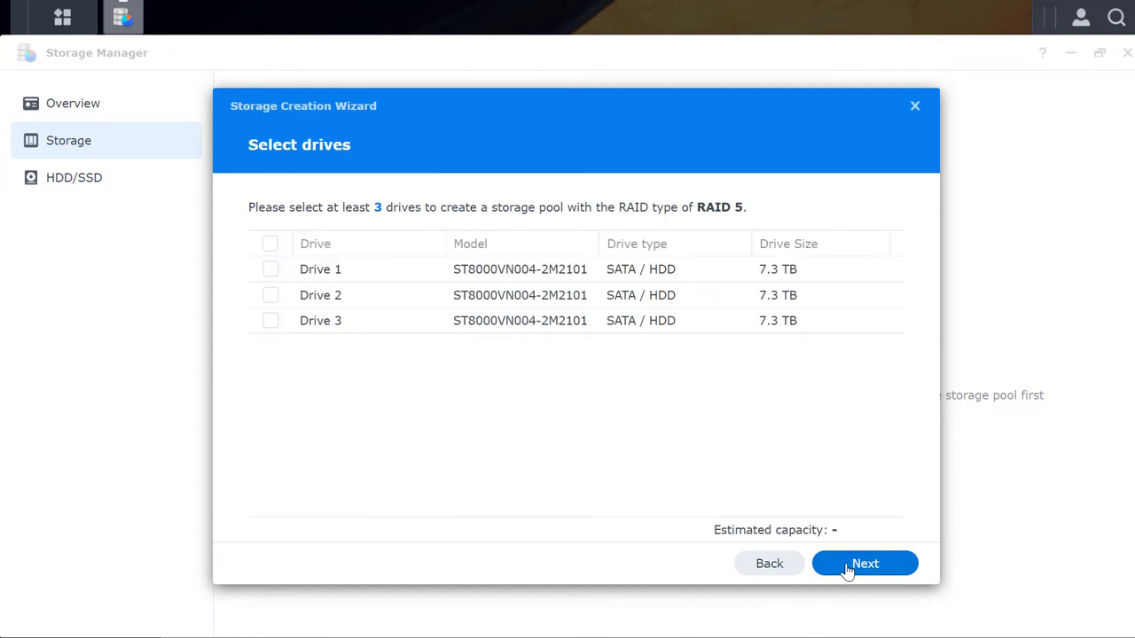
Select Drives 1, 2 and 3 for the RAID 5 storage pool
{"action": "left_click", "coordinate": [271, 270]}
{"action": "left_click", "coordinate": [271, 298]}
{"action": "left_click", "coordinate": [271, 323]}
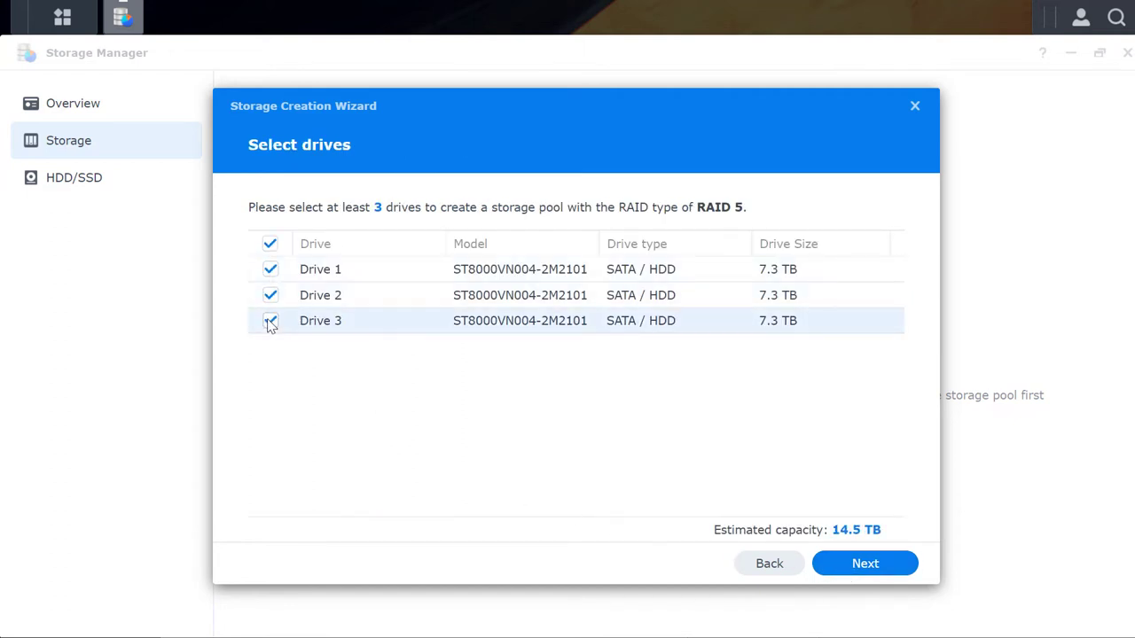
{"action": "left_click", "coordinate": [852, 568]}
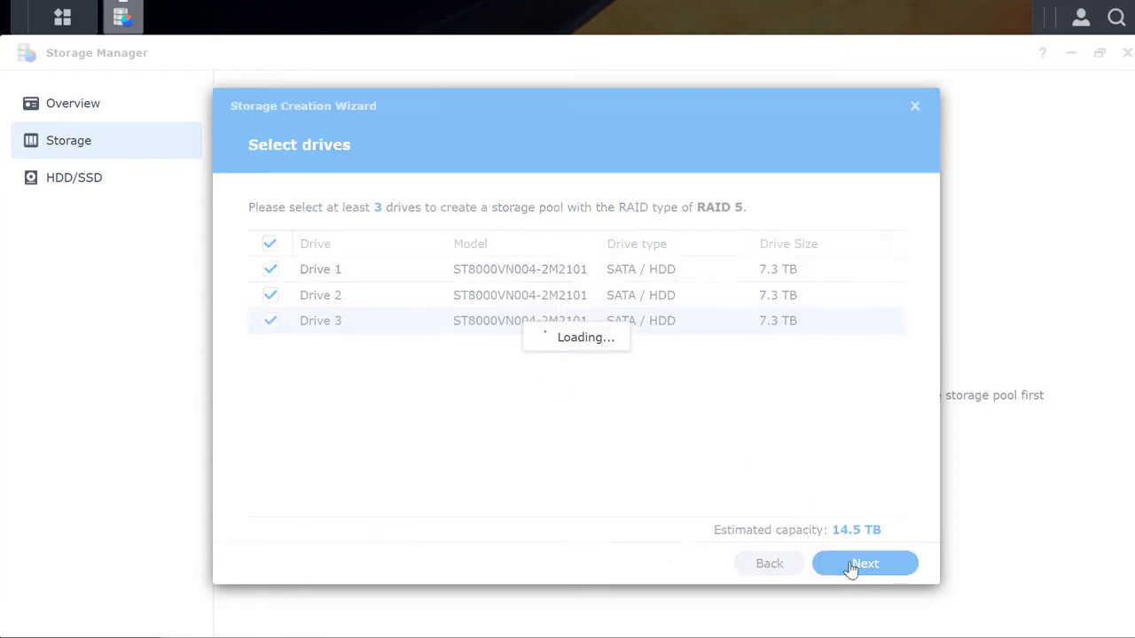
Allocate the full 14894 GB to a Btrfs volume and confirm creation, erasing the drives
{"action": "left_click", "coordinate": [878, 566]}
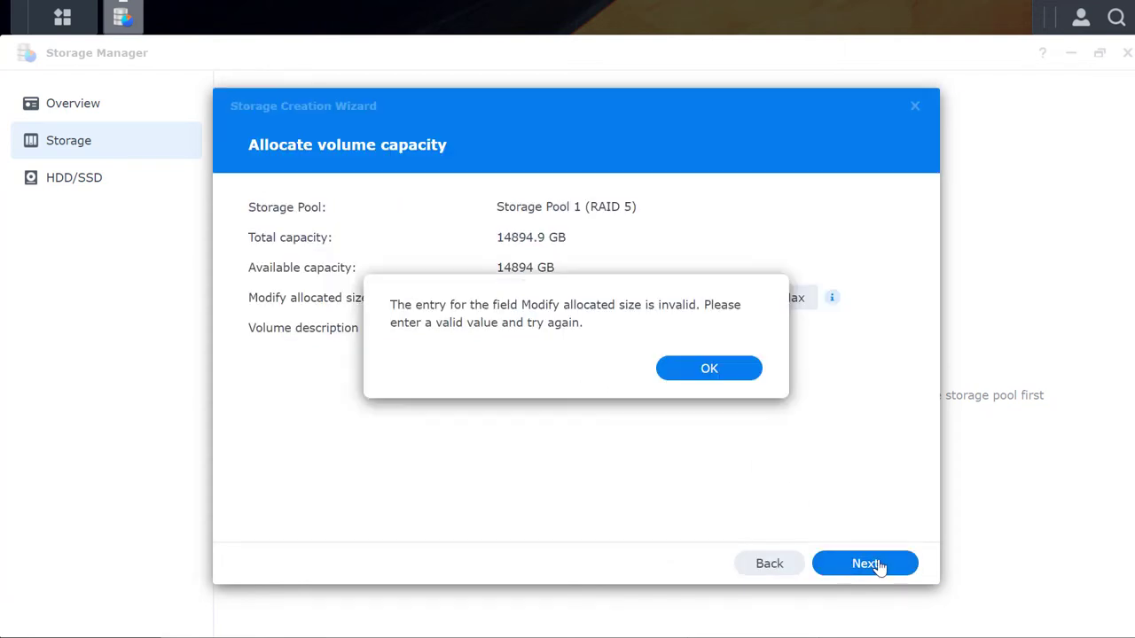
{"action": "left_click", "coordinate": [717, 376]}
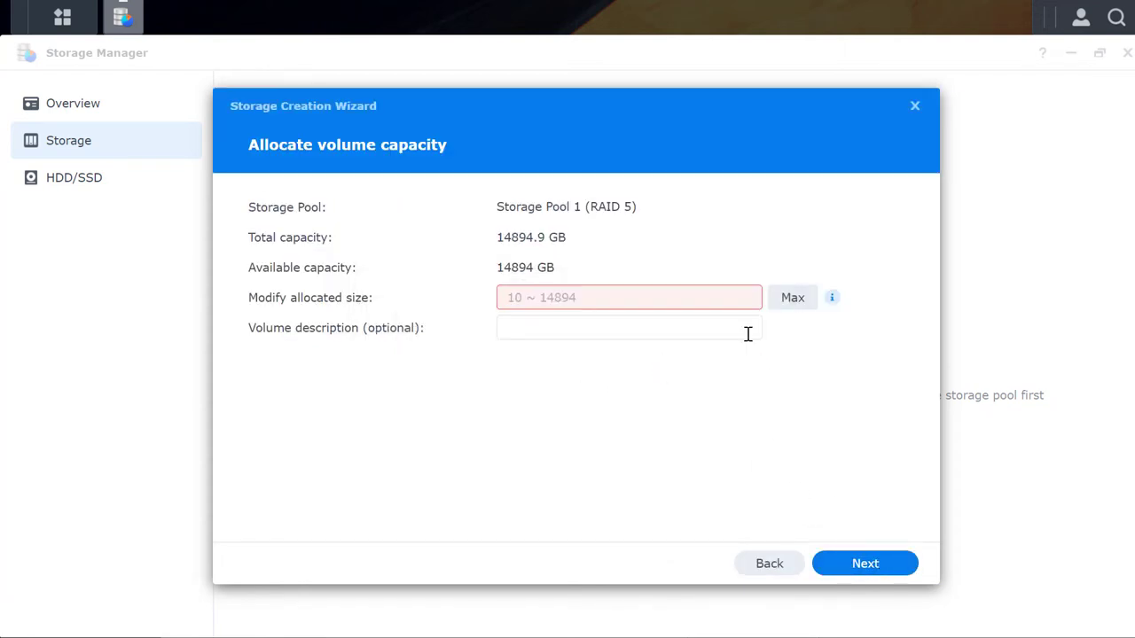
{"action": "left_click", "coordinate": [801, 299]}
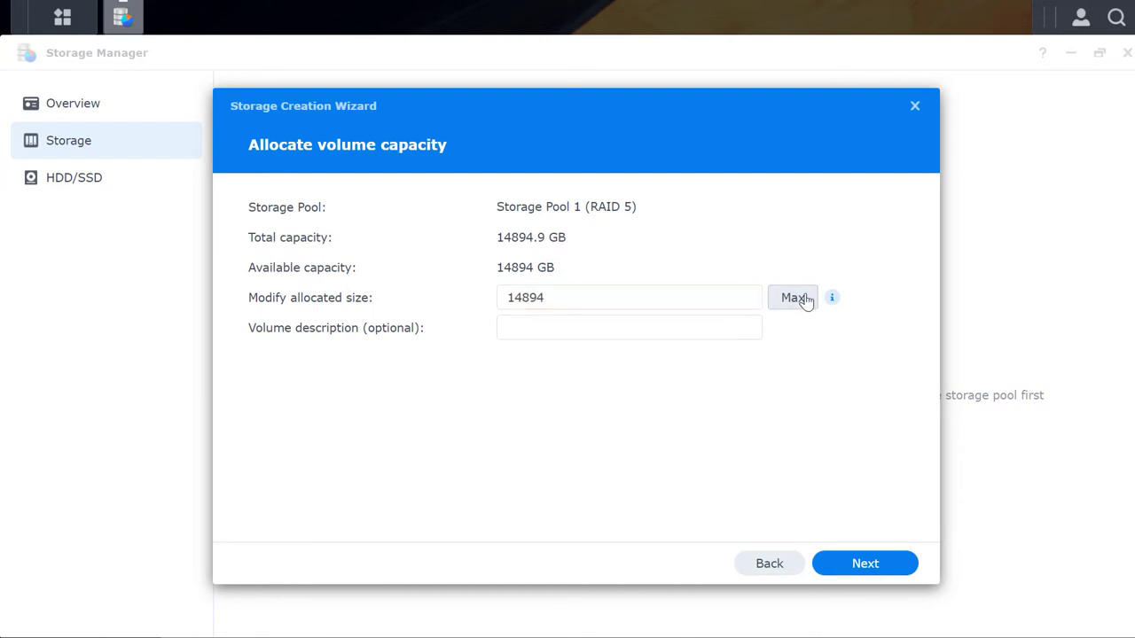
{"action": "left_click", "coordinate": [859, 568]}
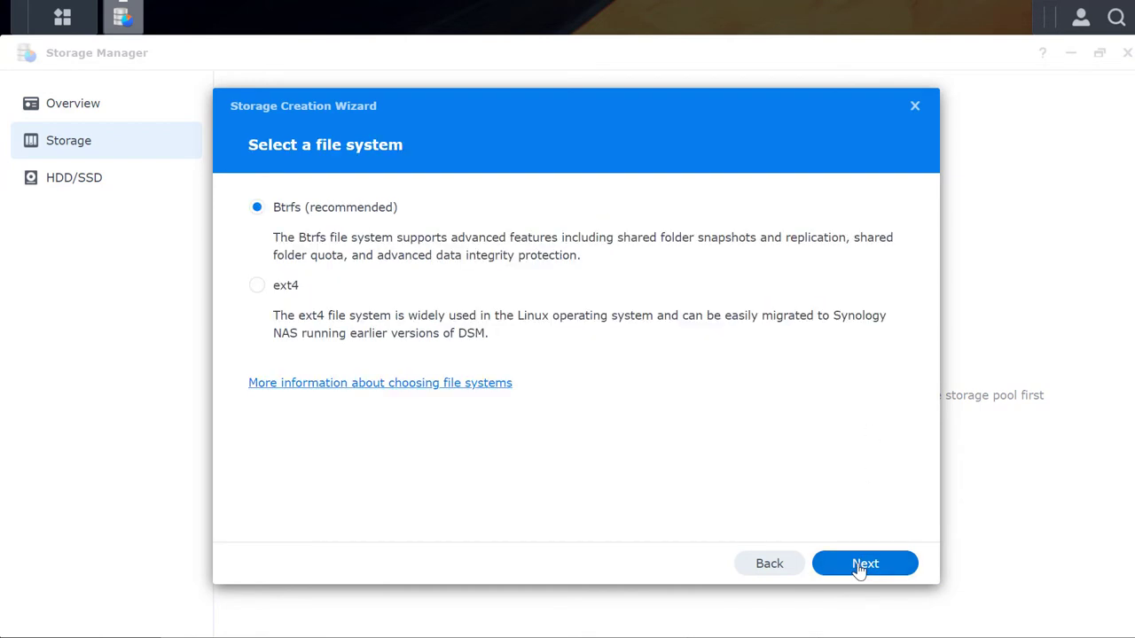
{"action": "left_click", "coordinate": [880, 566]}
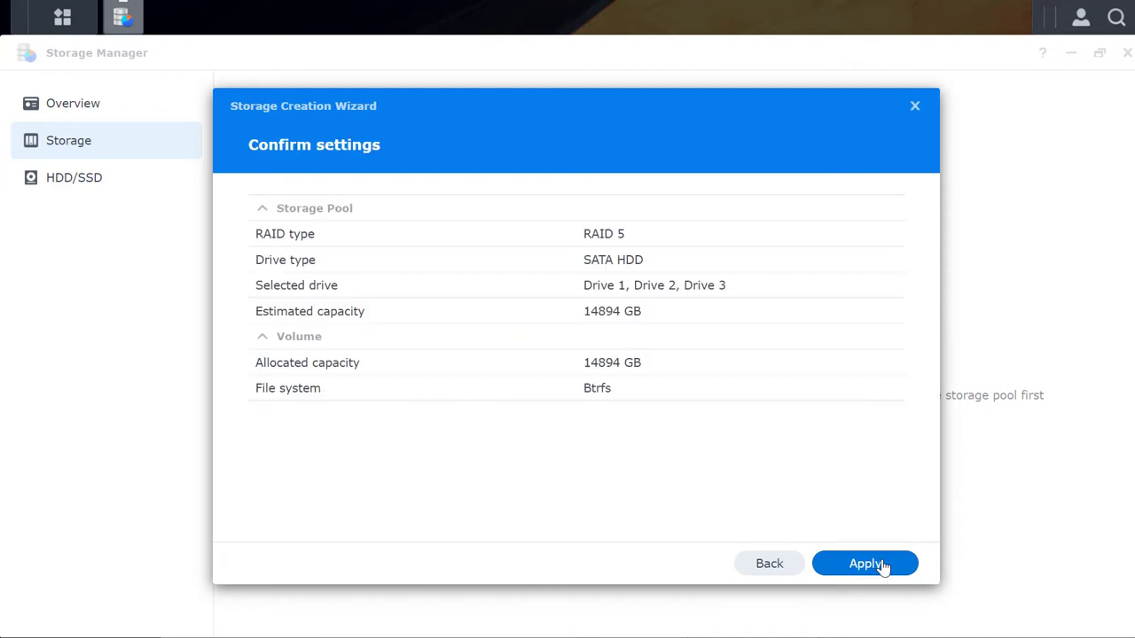
{"action": "left_click", "coordinate": [887, 572]}
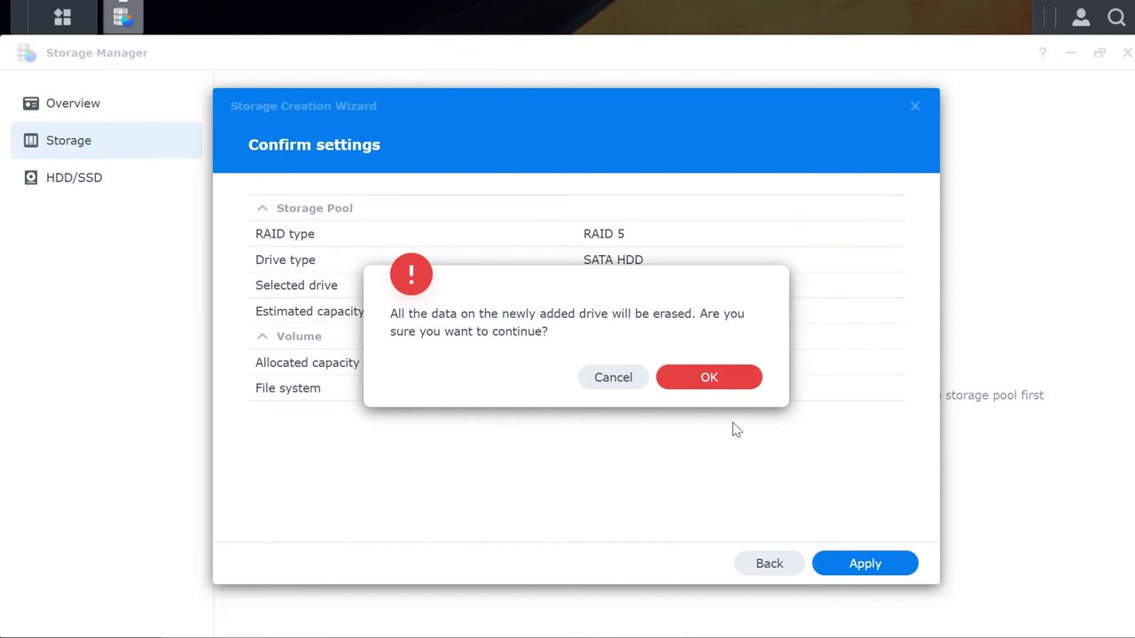
{"action": "left_click", "coordinate": [727, 383]}
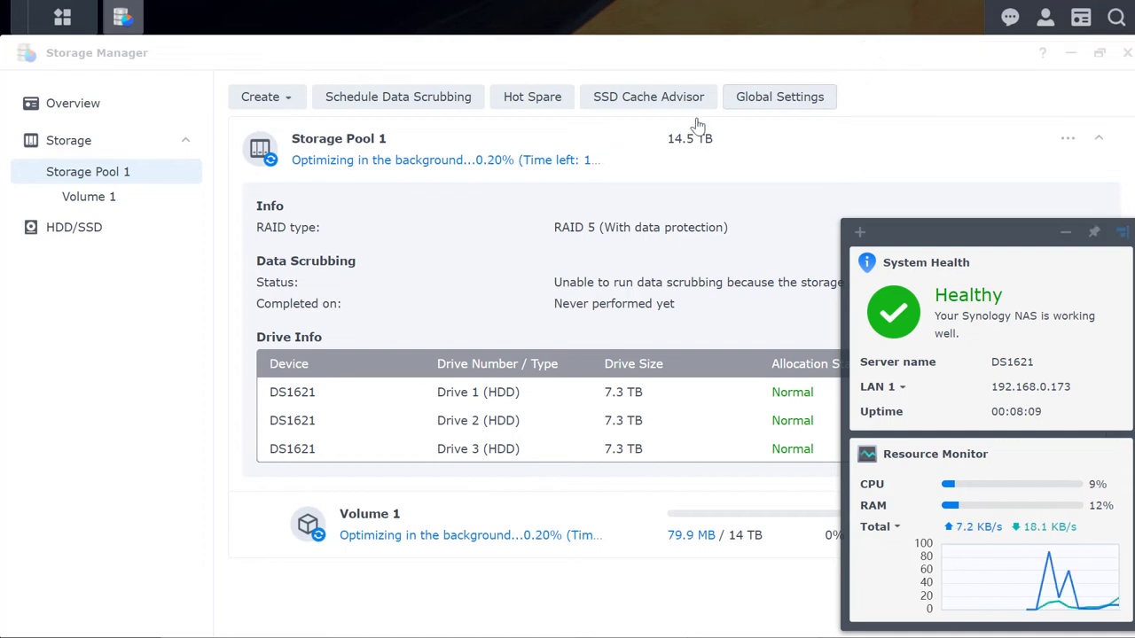
Dismiss the quick tour and expand Storage Pool 1 to view its RAID 5 drive details
{"action": "left_click", "coordinate": [572, 168]}
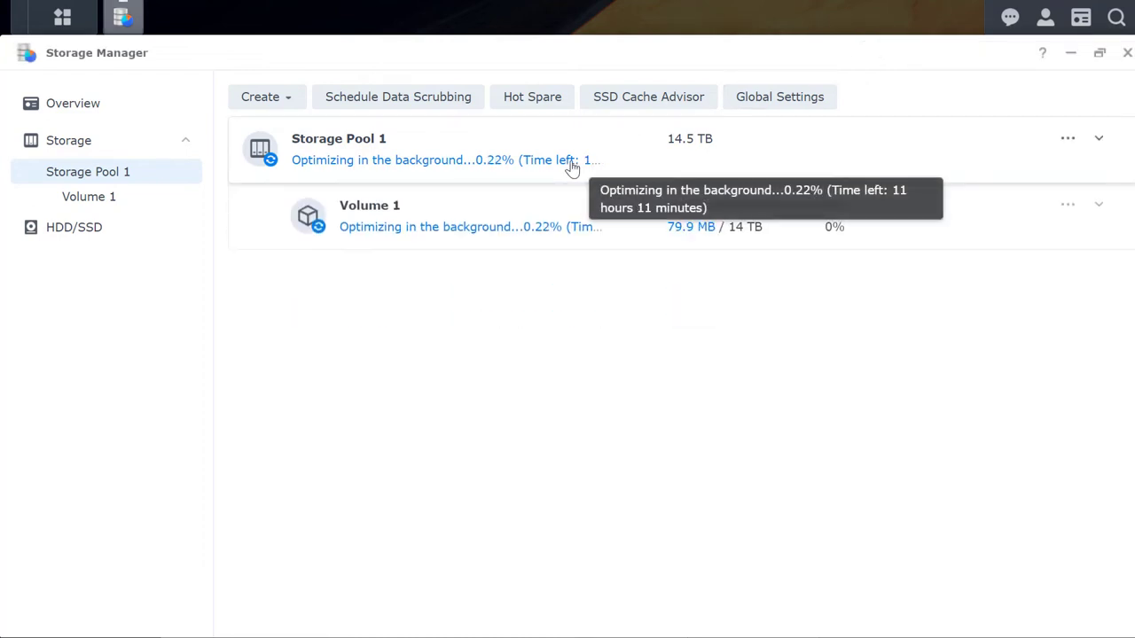
{"action": "left_click", "coordinate": [572, 169]}
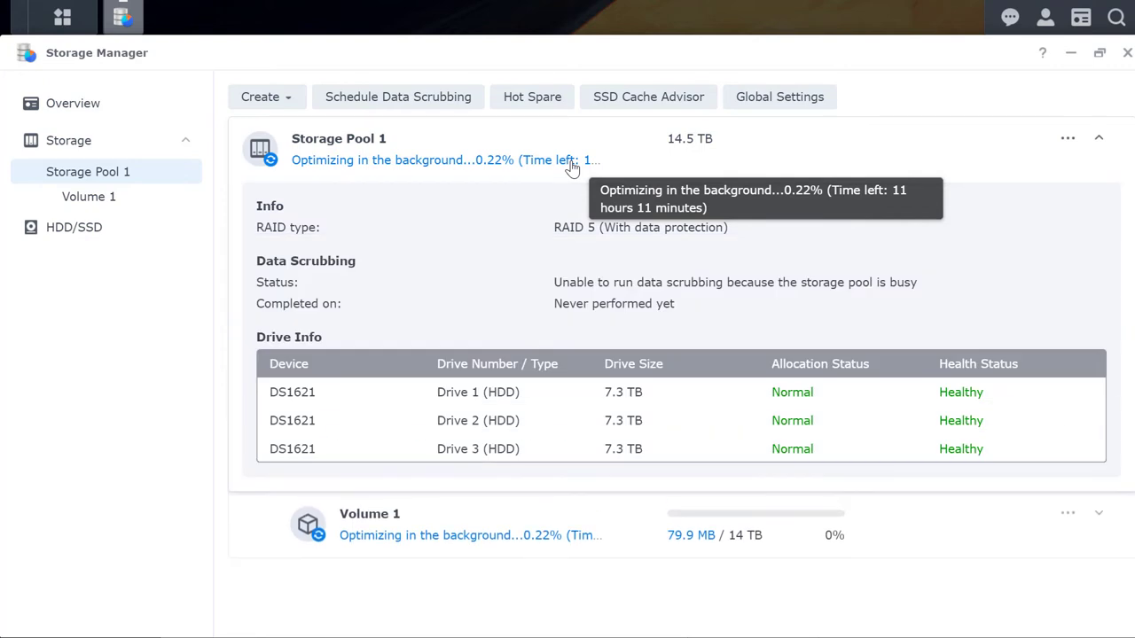